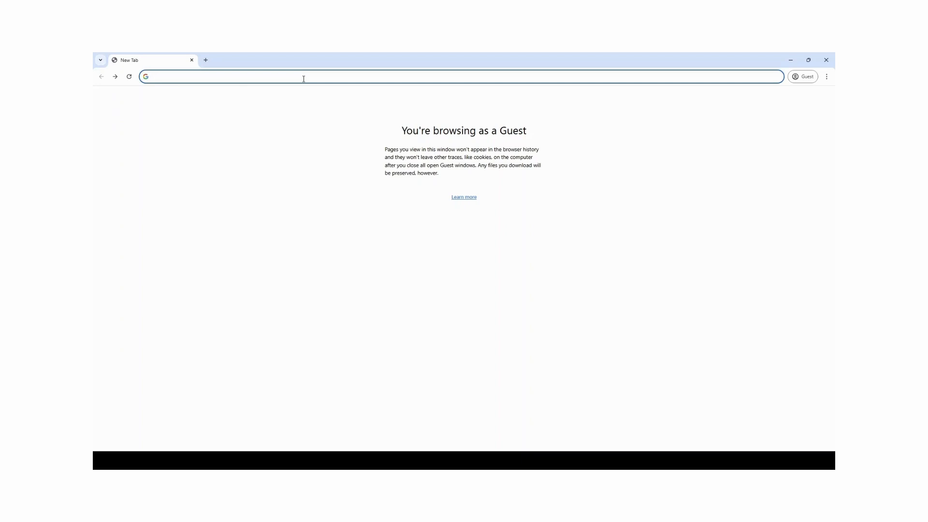
type("https://cdx.transform.microsoft.com/")
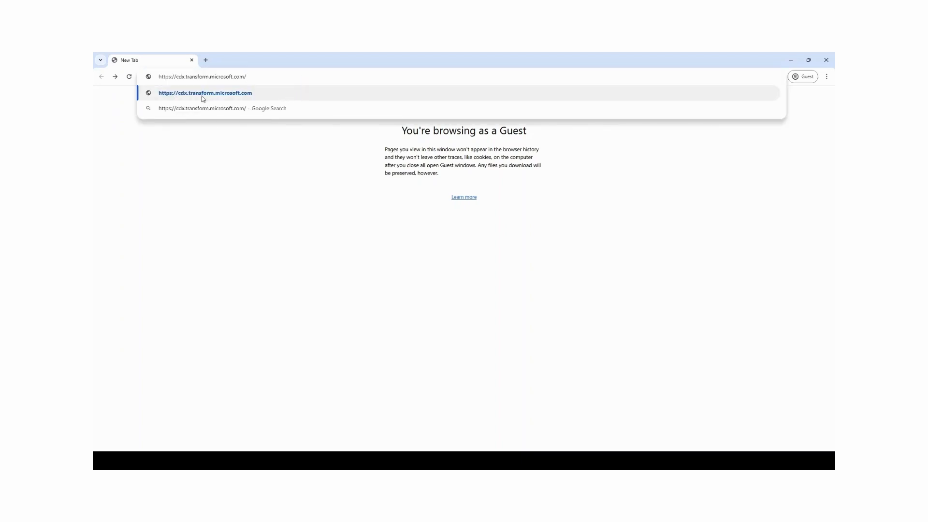
left_click(270, 95)
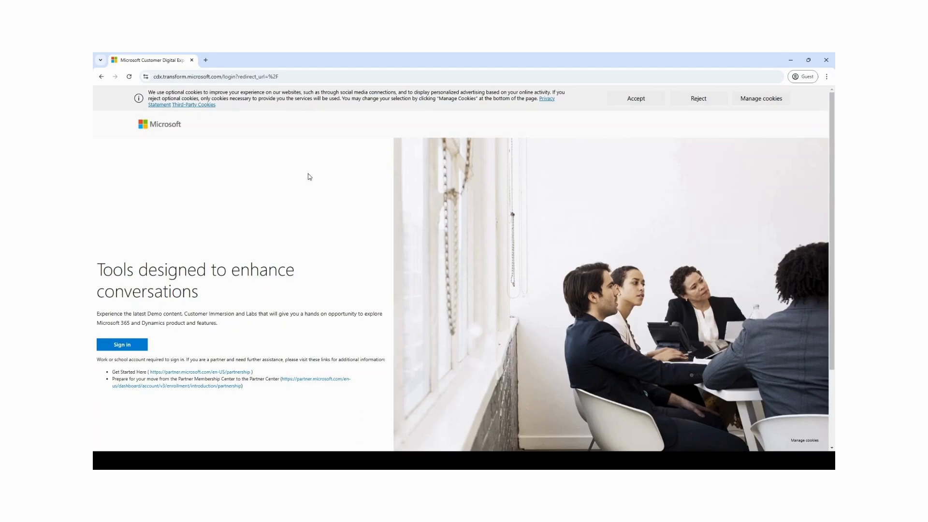
left_click(698, 99)
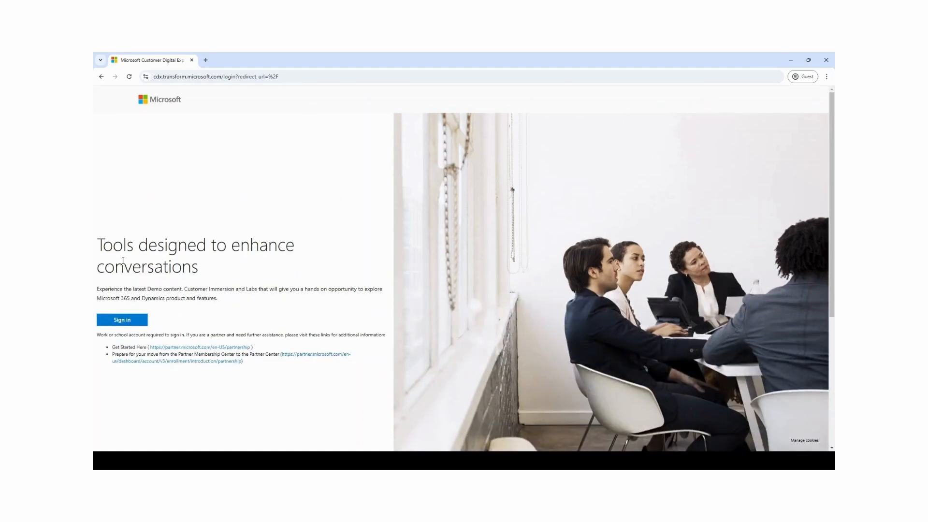
Step: Look over the landing page and start signing in to the Microsoft Customer Digital Experiences site
scroll(205, 303, "down", 2)
scroll(205, 303, "down", 3)
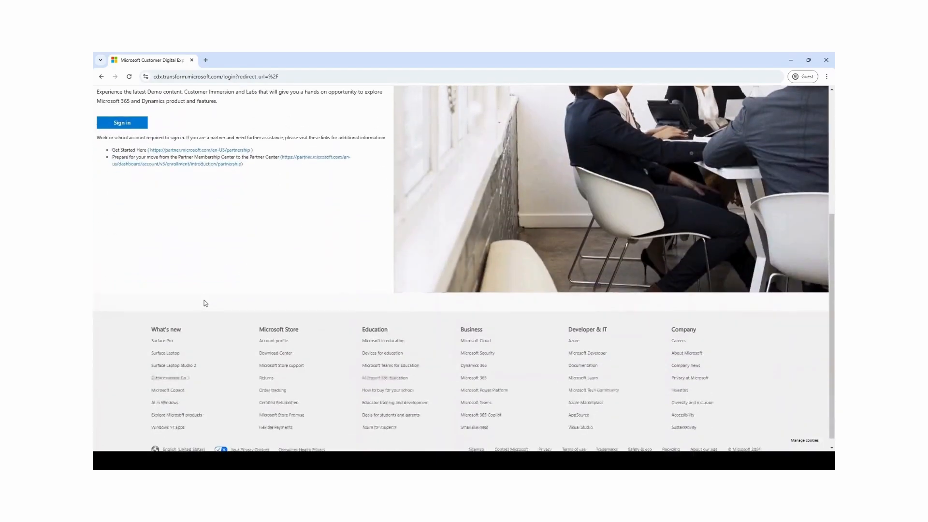
scroll(205, 303, "up", 5)
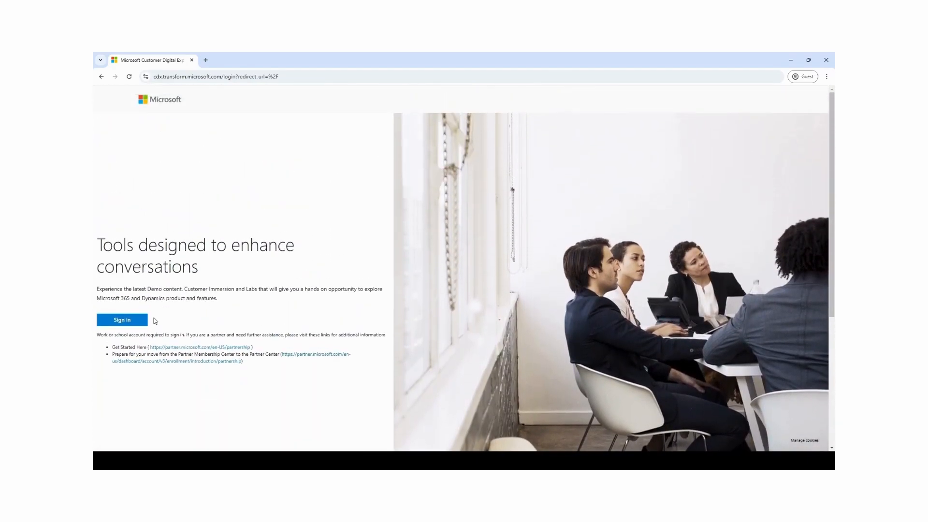
left_click(141, 322)
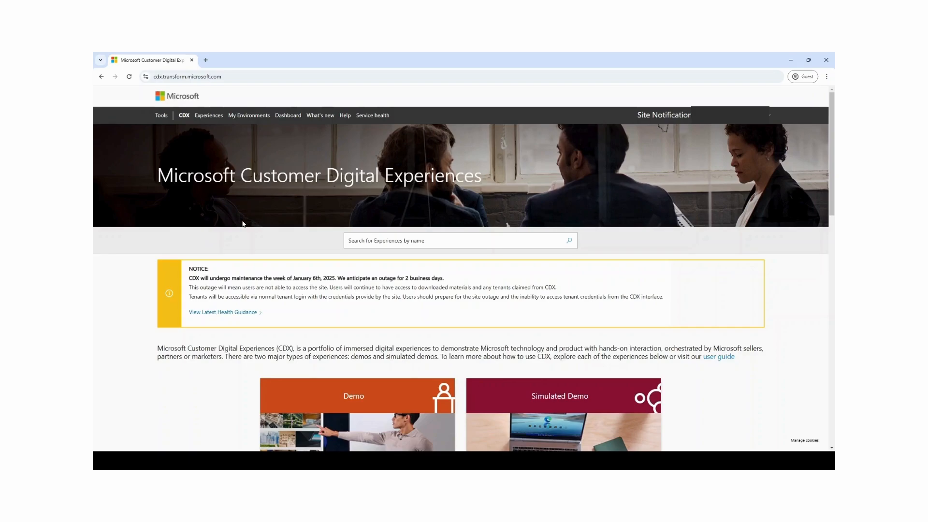
Step: Look through the CDX home page, including the Demo and Simulated Demo experiences, Solution Areas and Latest Updates
scroll(179, 233, "down", 3)
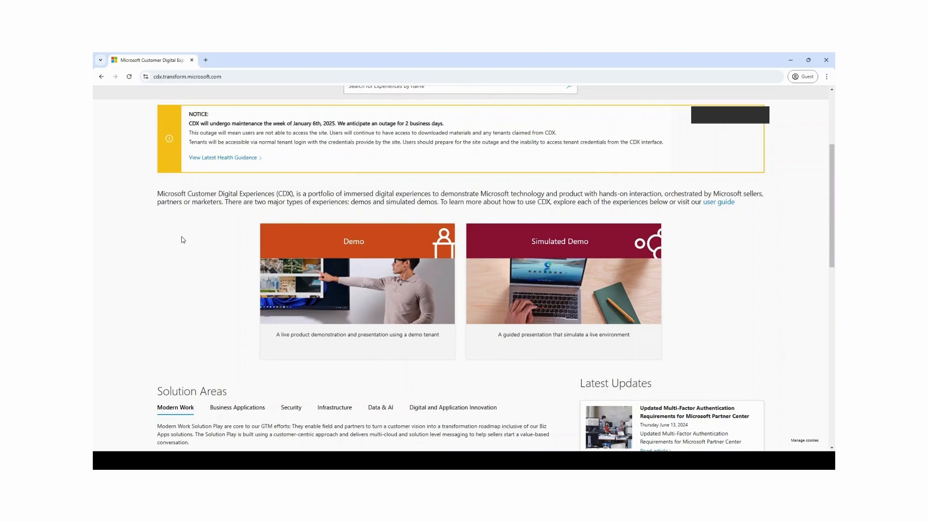
scroll(182, 236, "down", 2)
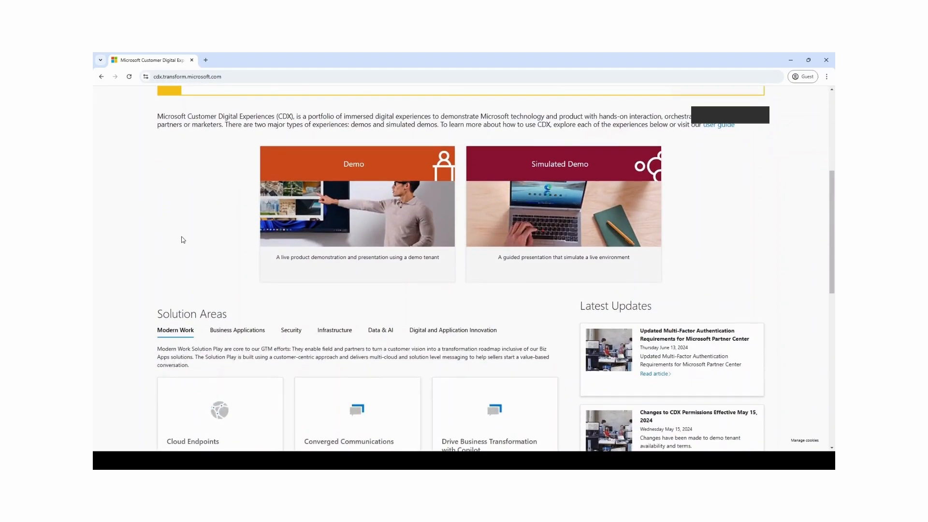
scroll(183, 239, "down", 3)
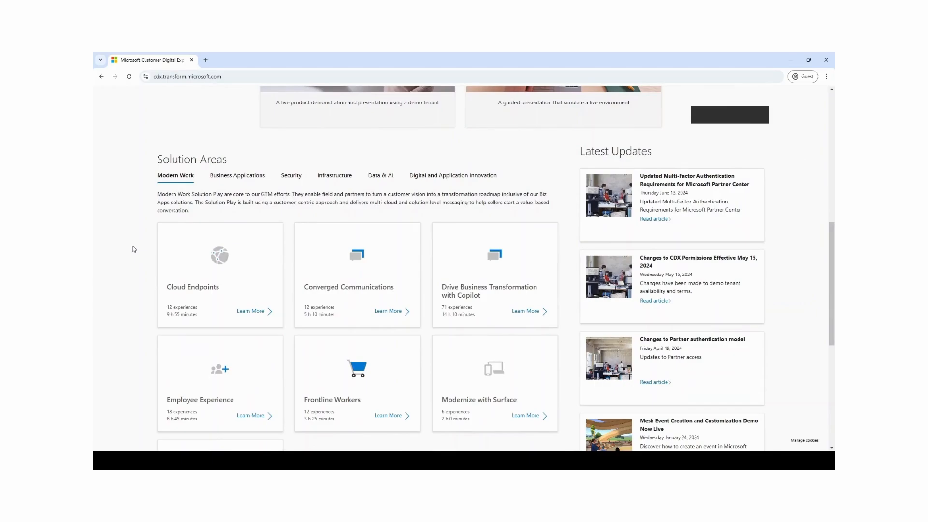
scroll(134, 249, "down", 2)
scroll(134, 249, "down", 1)
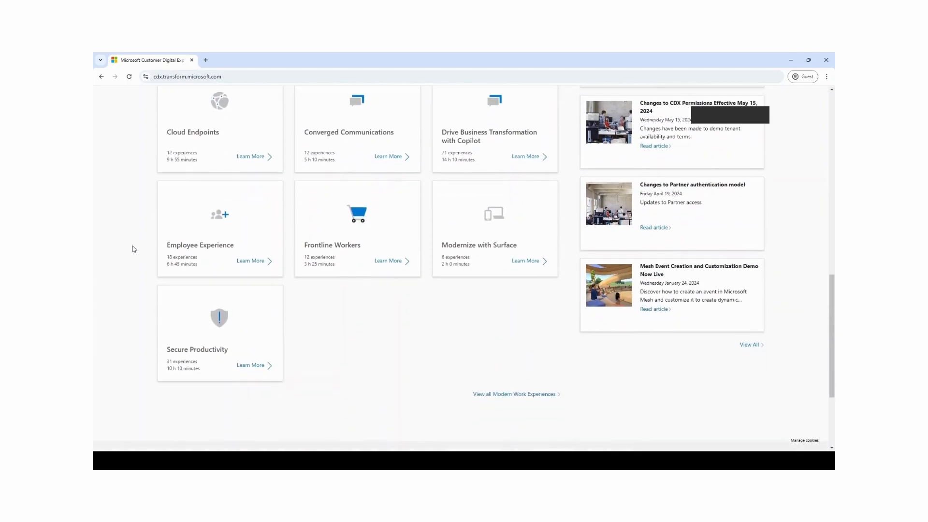
scroll(134, 249, "down", 3)
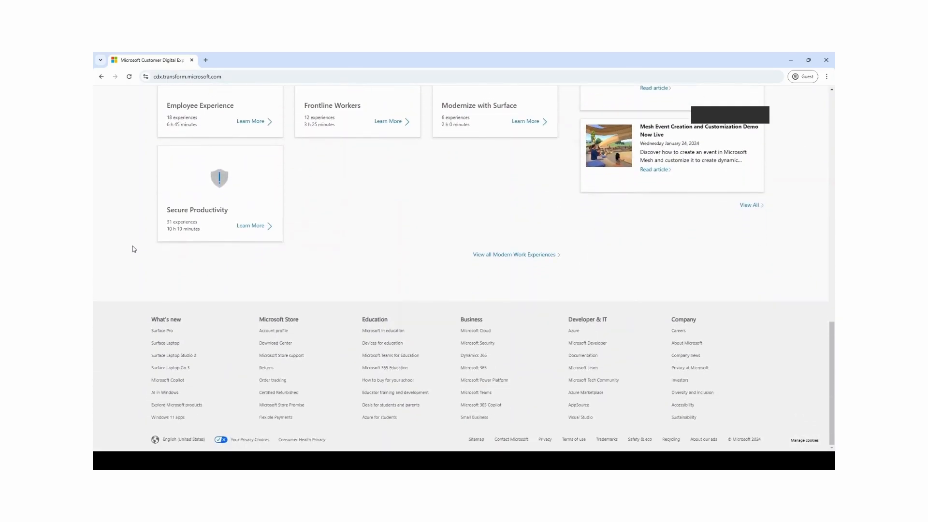
scroll(134, 249, "up", 12)
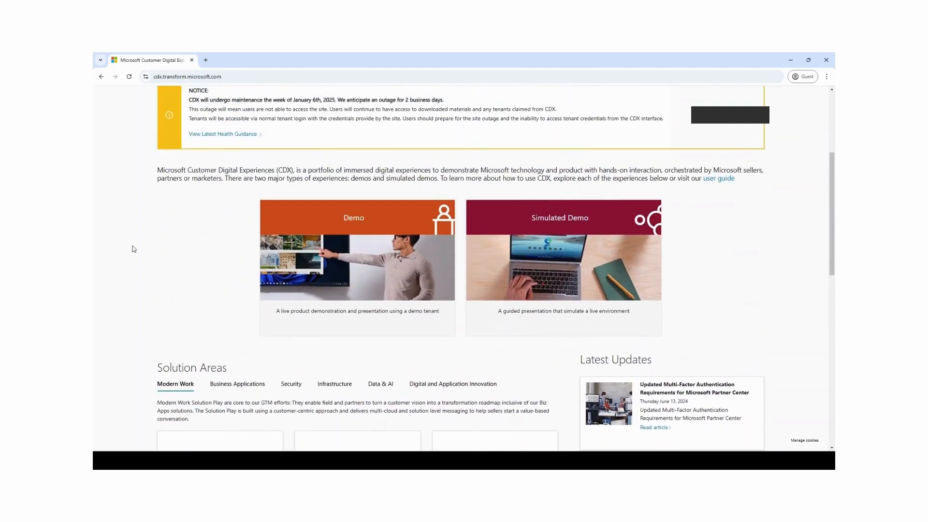
scroll(134, 249, "up", 4)
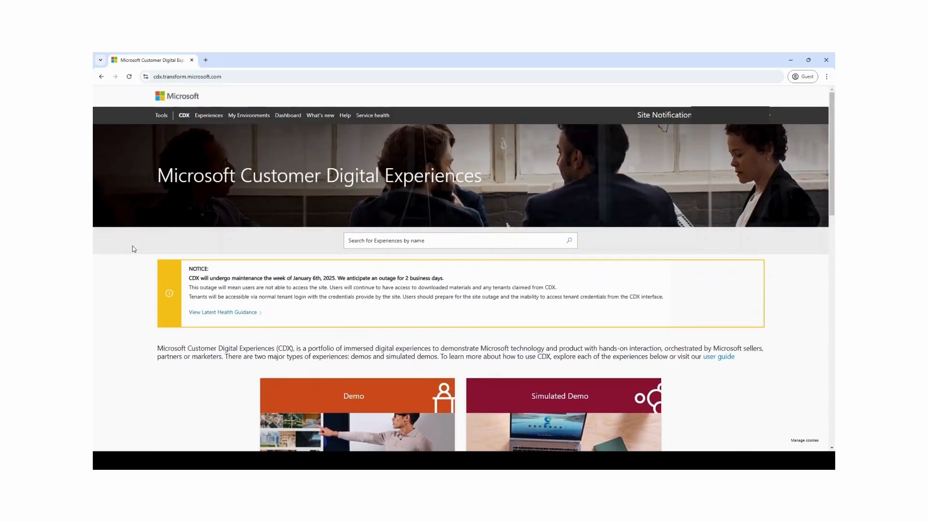
scroll(282, 326, "down", 3)
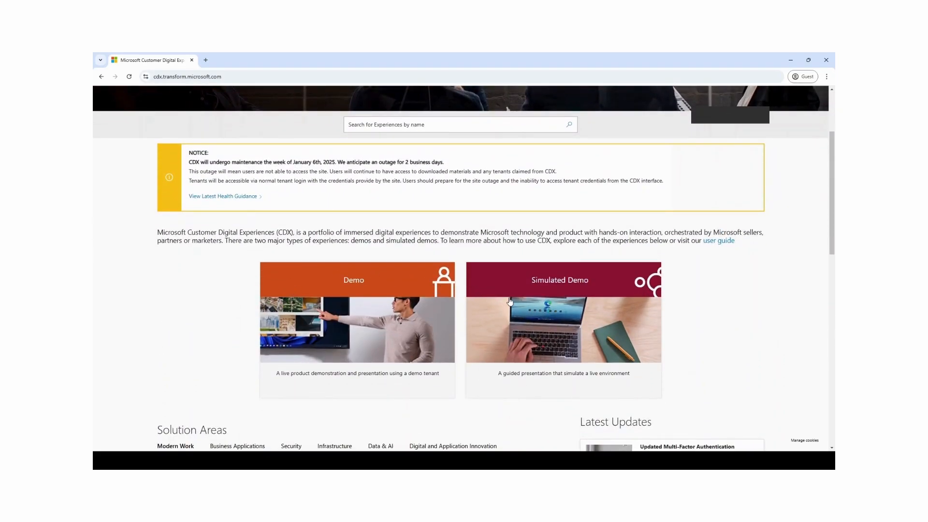
scroll(213, 310, "up", 3)
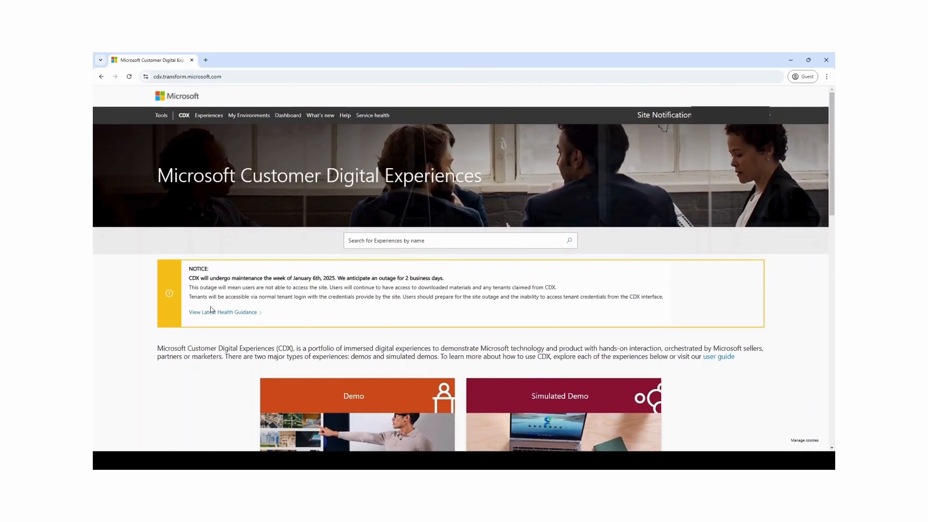
Step: Go to My Environments and start creating a new tenant from My Tenants
left_click(256, 116)
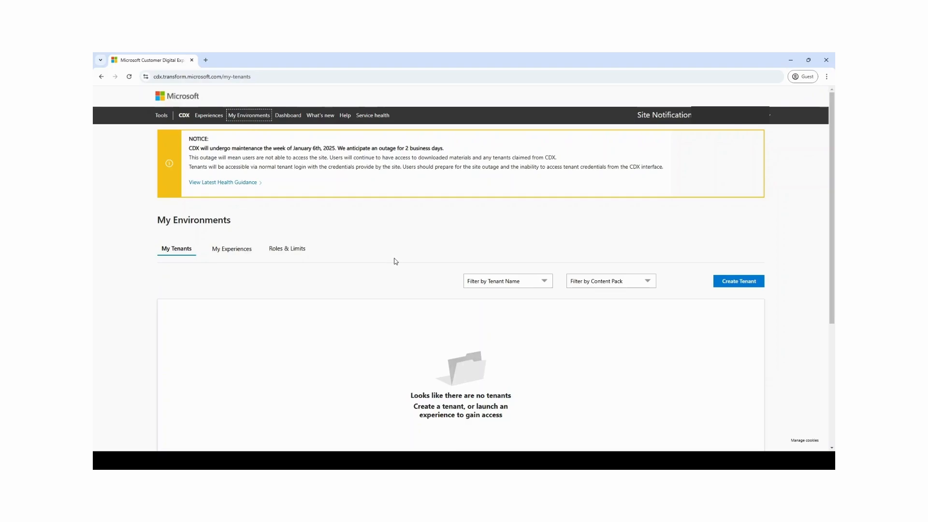
scroll(396, 262, "down", 3)
scroll(395, 261, "up", 1)
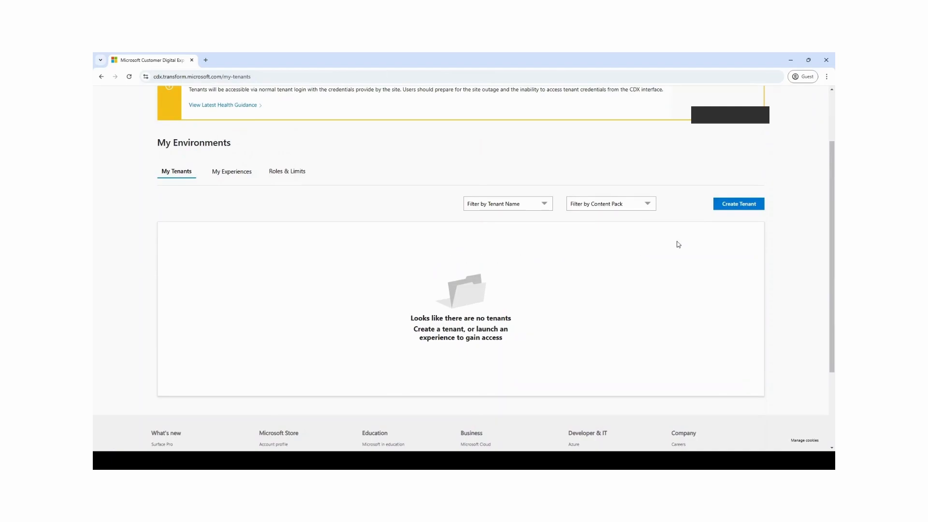
left_click(728, 209)
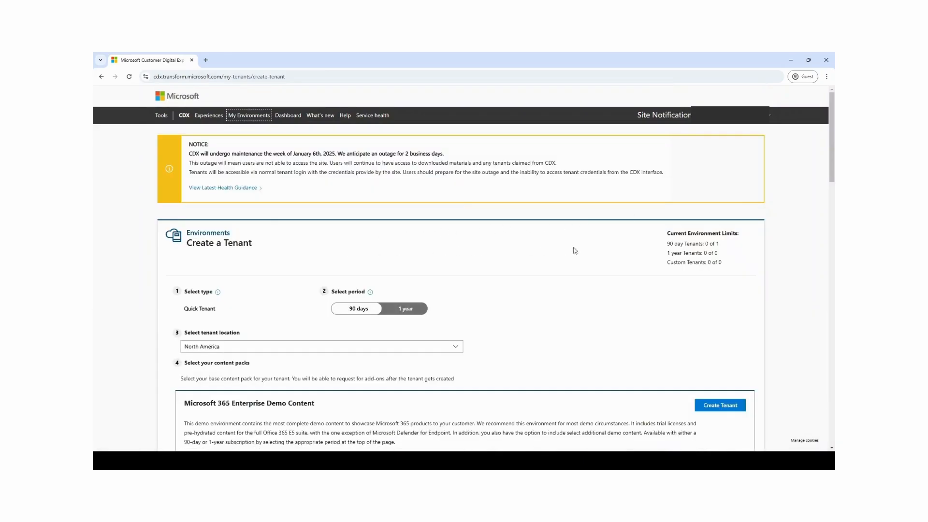
Step: Examine the current environment limits for 90 day, 1 year and custom tenants
left_click_drag(669, 244, 722, 245)
left_click_drag(667, 254, 727, 256)
left_click_drag(665, 267, 728, 266)
left_click(686, 248)
left_click_drag(667, 245, 730, 246)
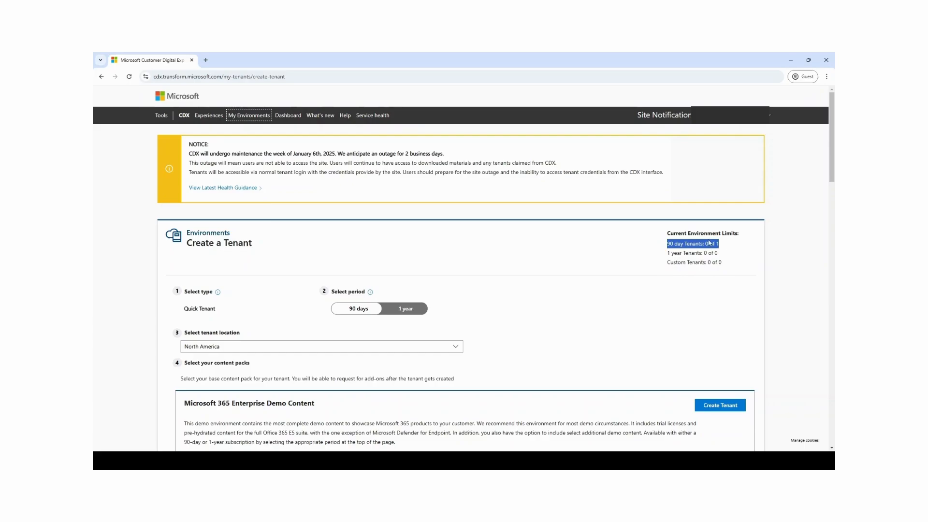
left_click(715, 243)
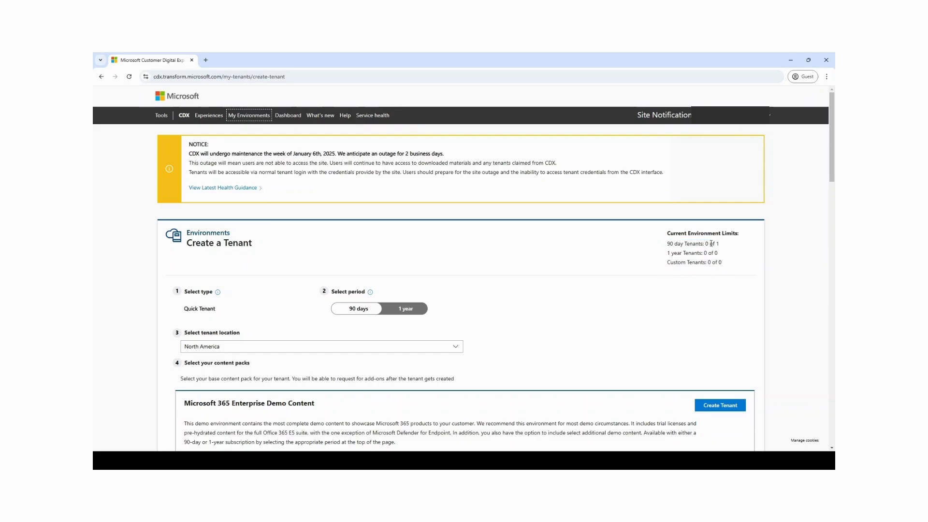
Step: Set the tenant location to Europe, Middle East, Africa
scroll(373, 332, "down", 2)
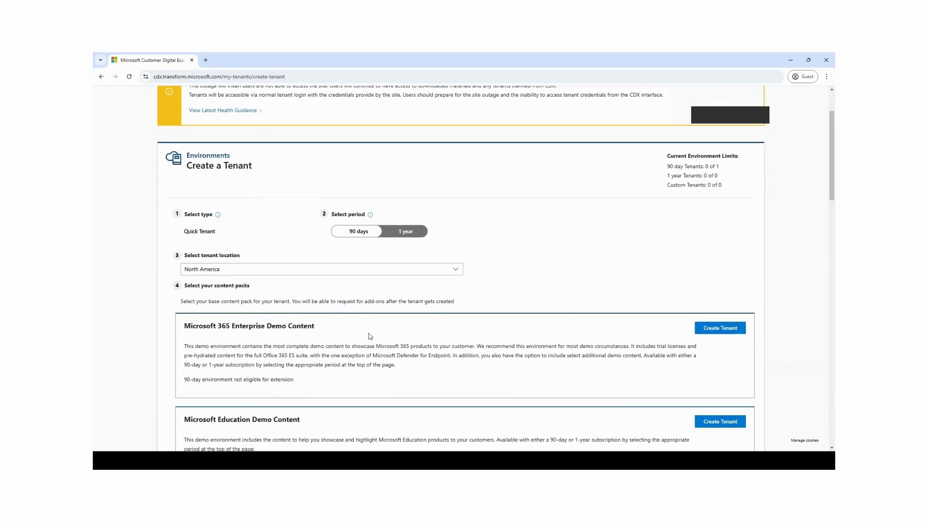
scroll(370, 337, "down", 2)
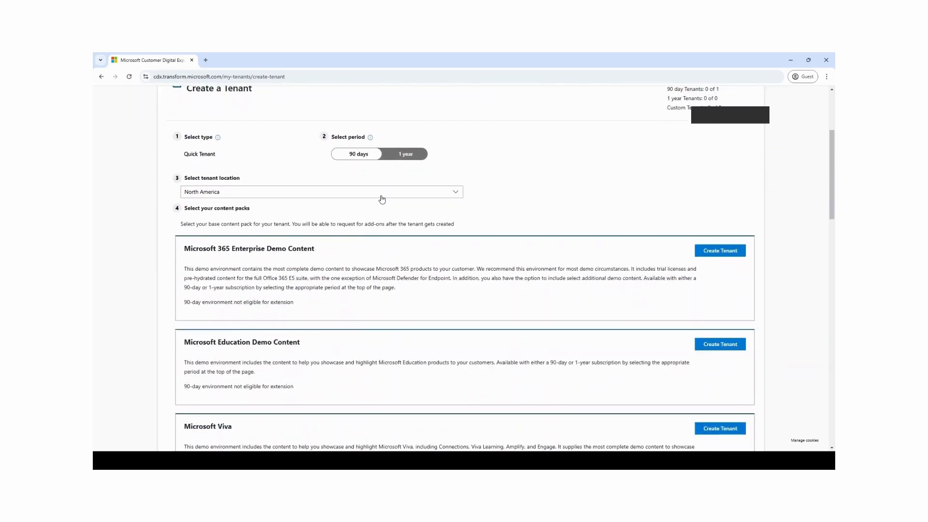
left_click(382, 196)
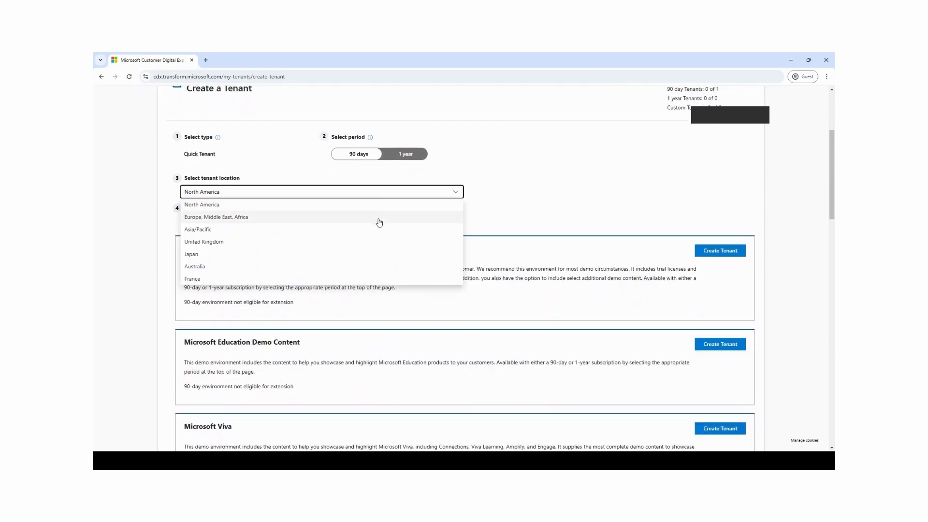
left_click(380, 217)
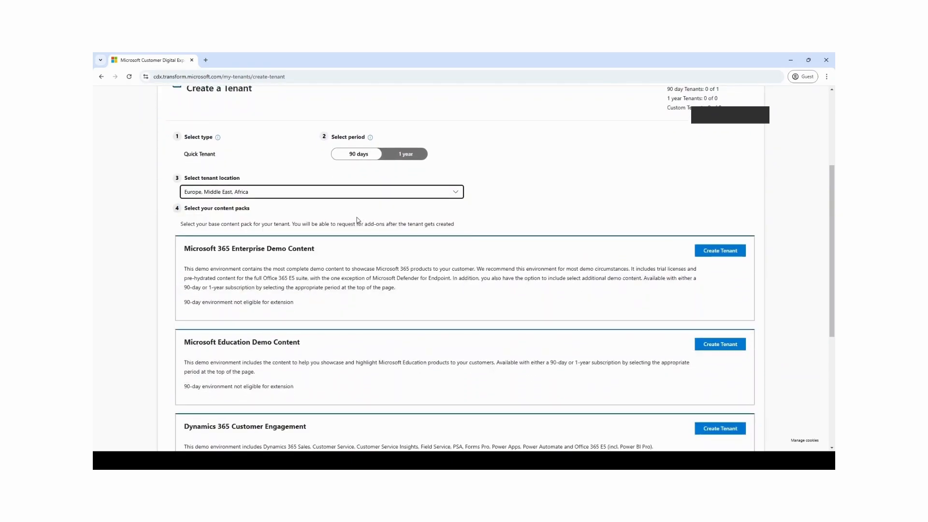
Step: Examine the available content packs: Microsoft 365 Enterprise Demo Content, Microsoft Education Demo Content and Dynamics 365 Customer Engagement
scroll(384, 282, "down", 1)
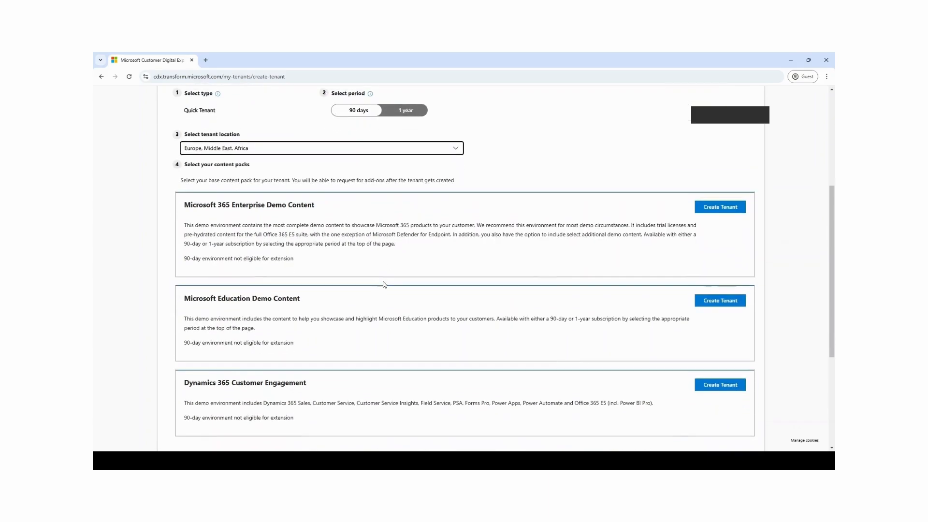
scroll(384, 284, "down", 1)
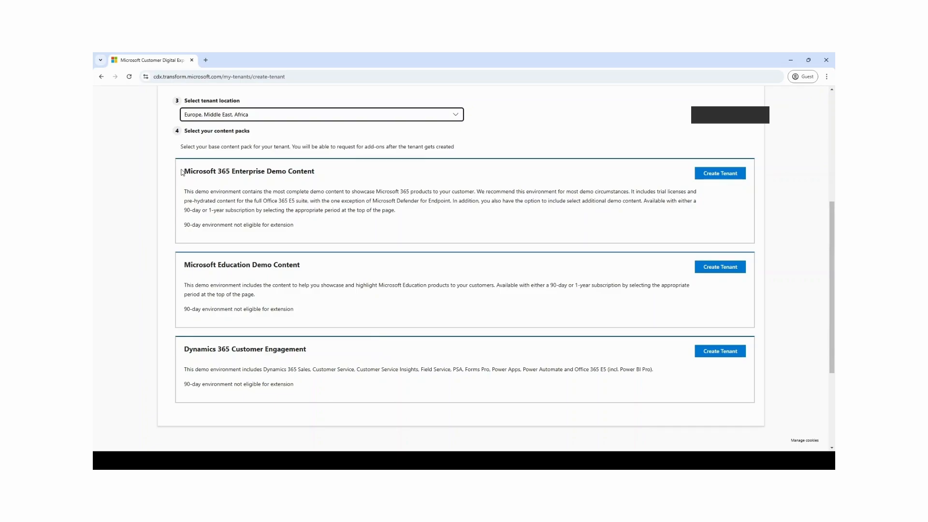
triple_click(315, 172)
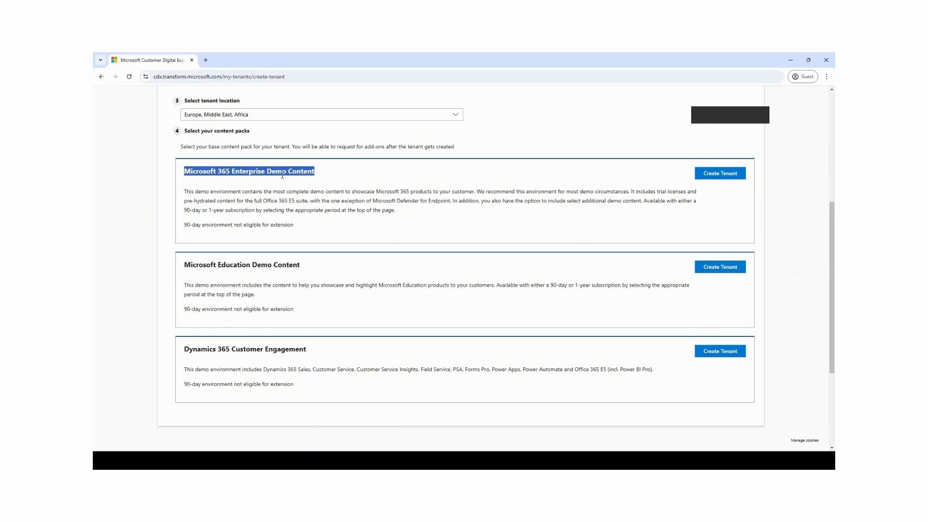
left_click_drag(375, 191, 478, 194)
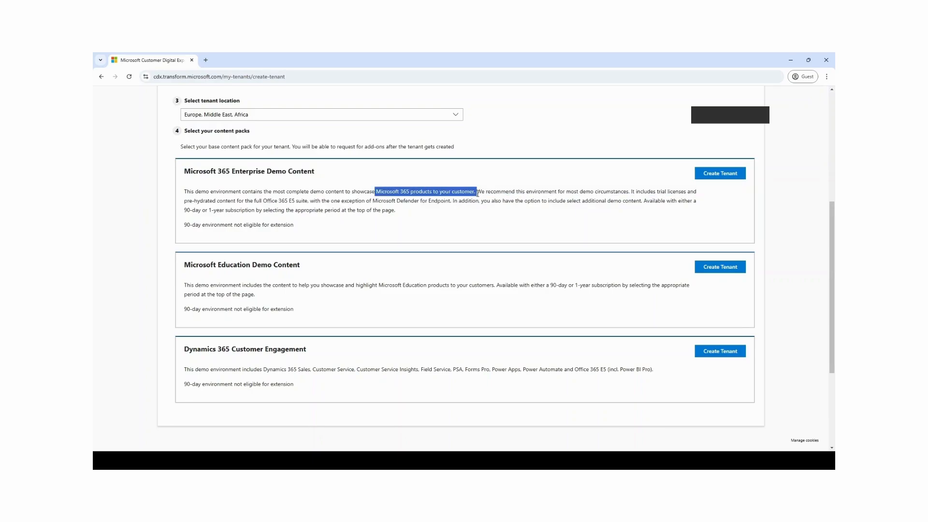
left_click(441, 212)
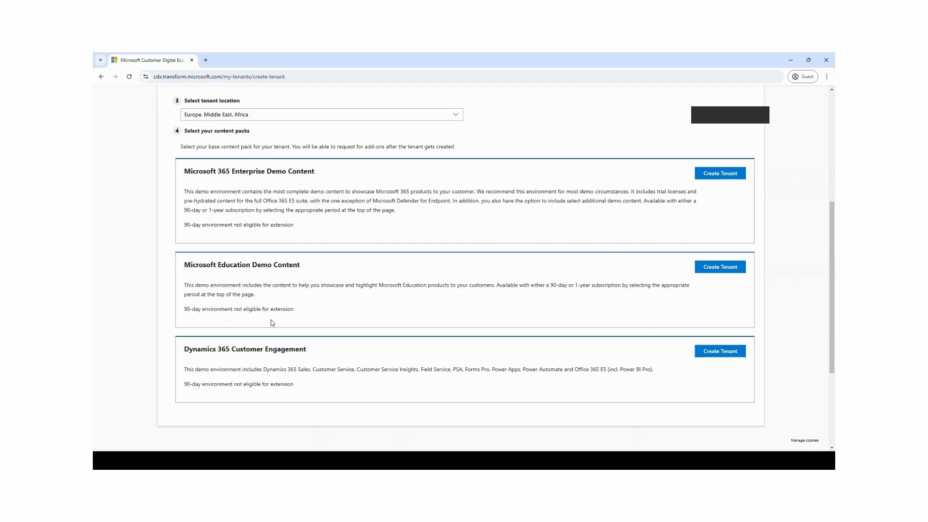
left_click_drag(185, 264, 300, 265)
left_click(312, 265)
left_click_drag(186, 346, 300, 350)
left_click(315, 353)
scroll(464, 326, "up", 3)
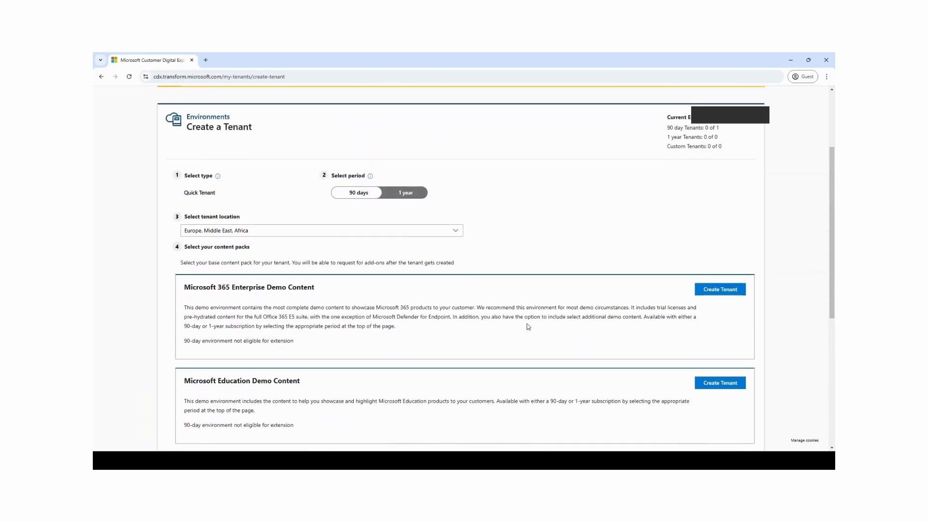
Step: Create a tenant with the Microsoft 365 Enterprise Demo Content pack, agreeing to the Microsoft Platform policies in the Terms of Use
left_click(696, 290)
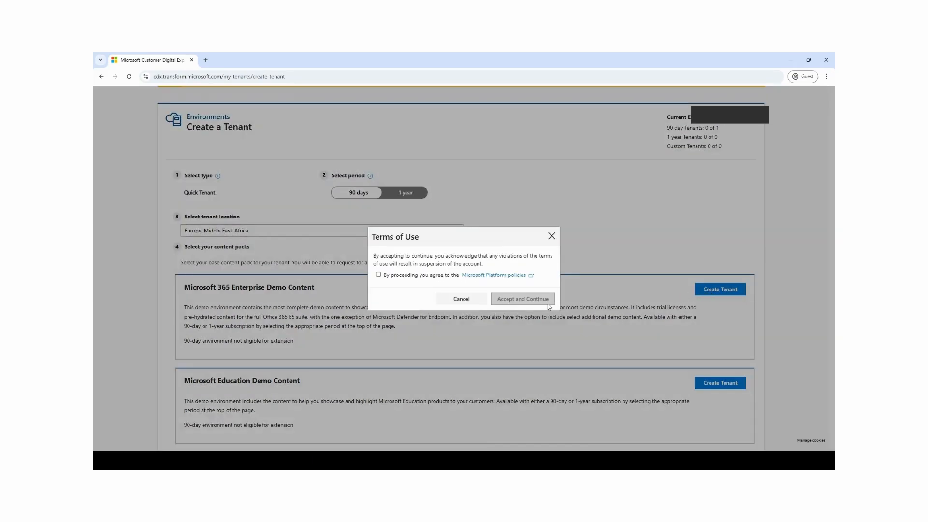
left_click(411, 275)
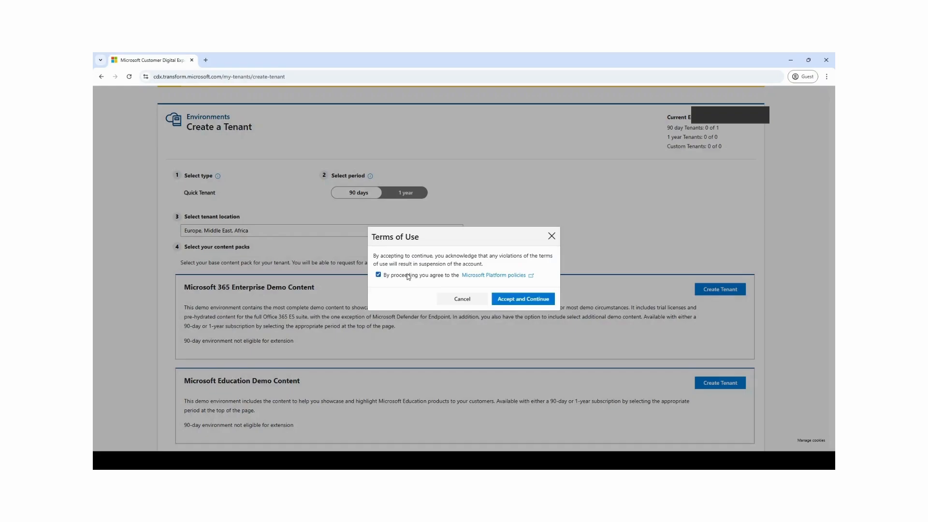
left_click(506, 300)
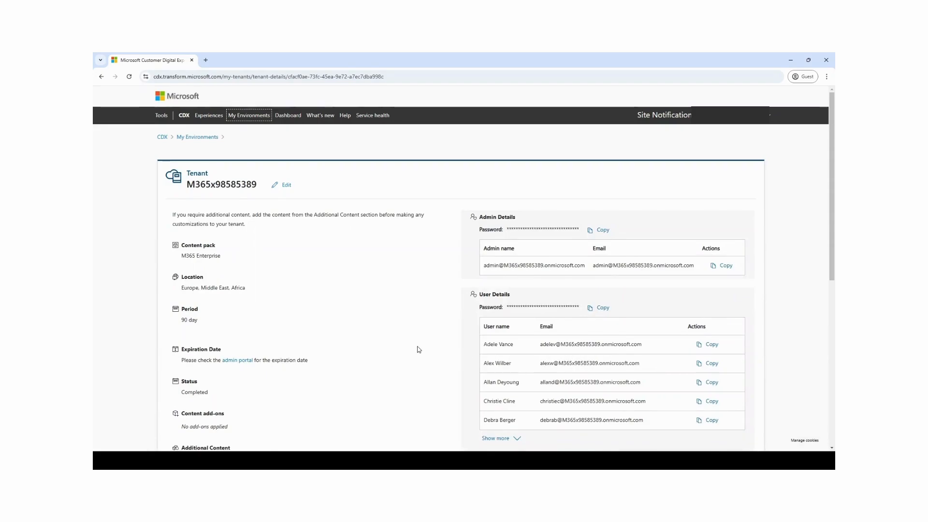
Step: Examine the new tenant's details, including its content pack, location, period, expiration date, status and additional content
scroll(418, 350, "down", 1)
scroll(419, 349, "down", 1)
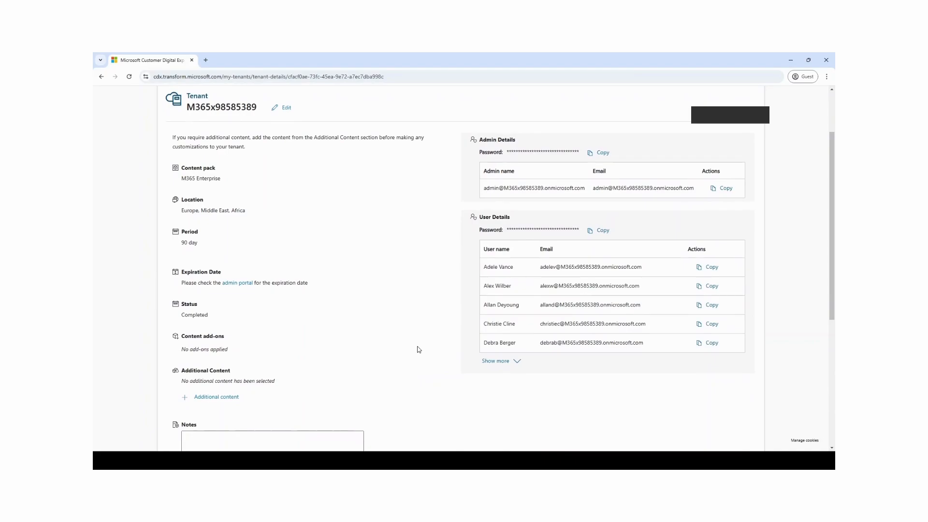
scroll(419, 349, "down", 1)
scroll(419, 349, "down", 2)
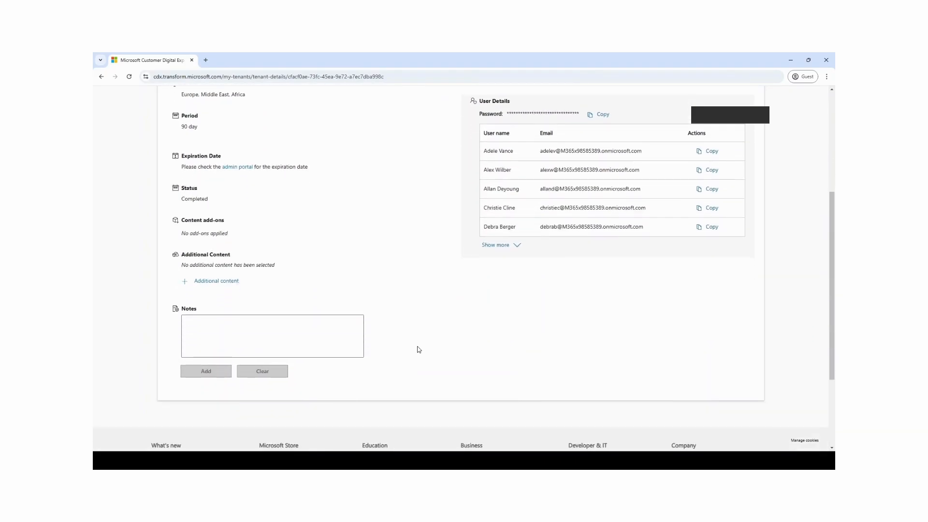
scroll(418, 349, "up", 1)
scroll(419, 349, "down", 3)
scroll(419, 349, "up", 4)
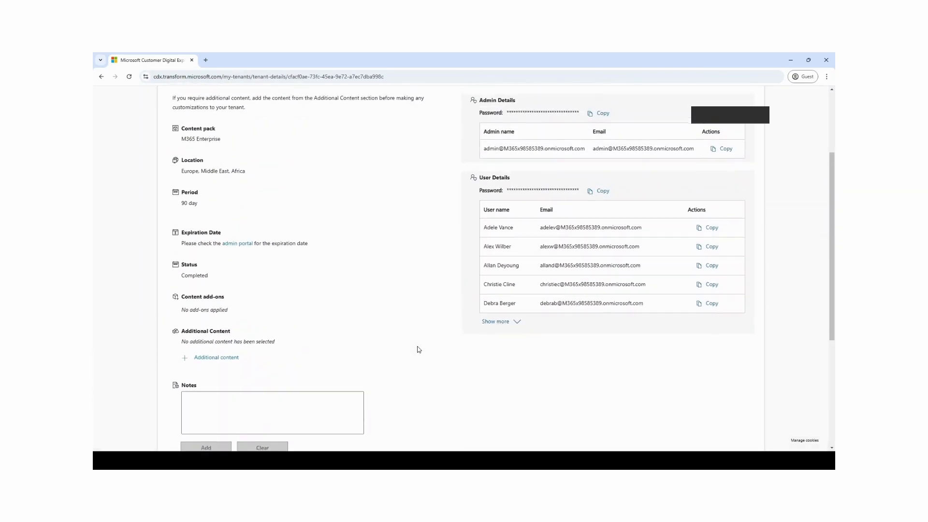
scroll(419, 349, "up", 1)
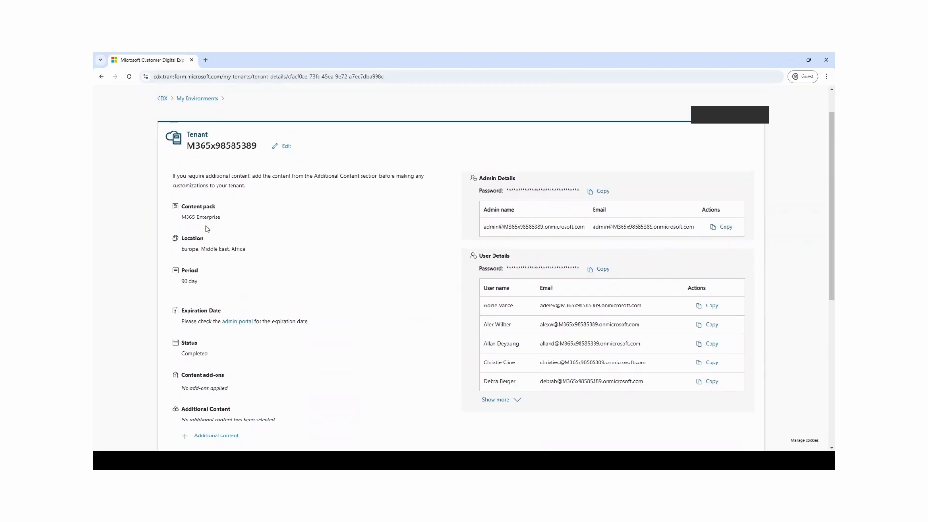
left_click_drag(175, 220, 221, 218)
left_click_drag(182, 251, 253, 252)
left_click_drag(183, 280, 203, 285)
scroll(207, 287, "down", 2)
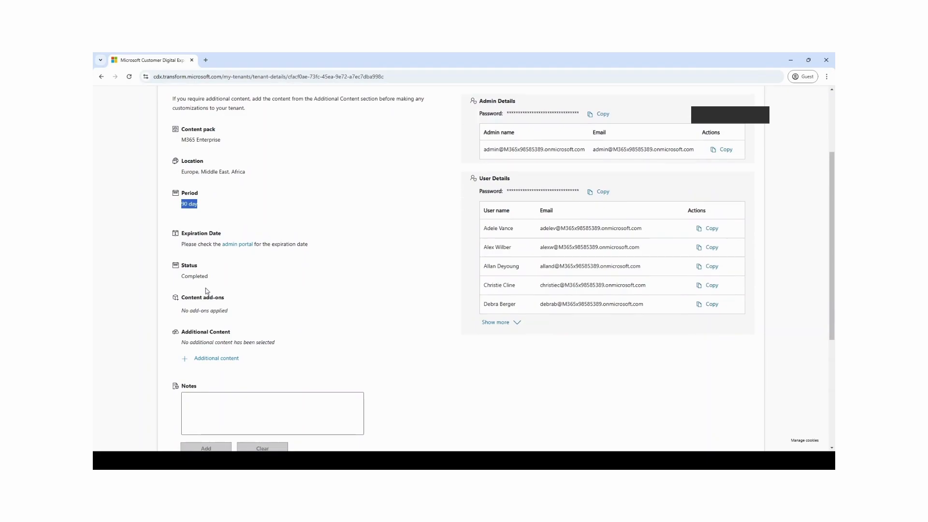
scroll(253, 351, "up", 2)
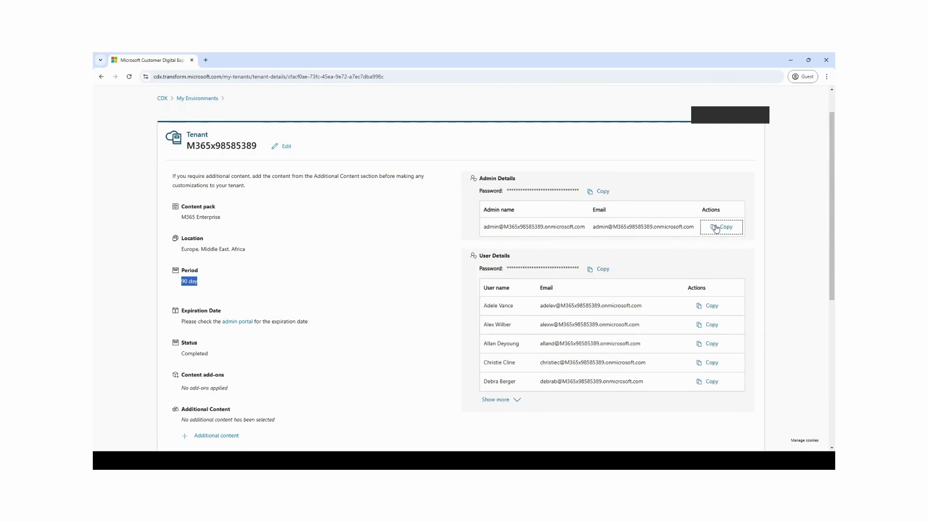
Step: Expand the complete list of demo users under User Details and examine their accounts
scroll(584, 316, "down", 1)
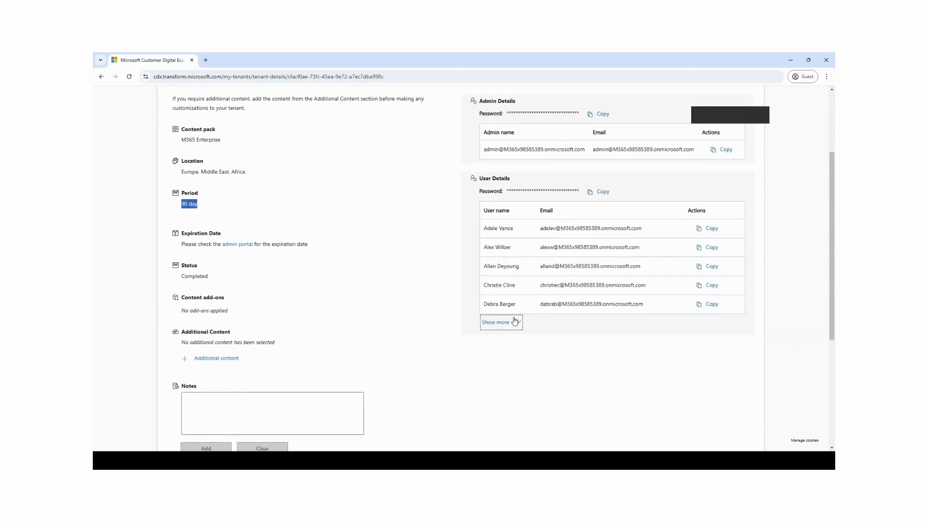
left_click(513, 321)
scroll(467, 299, "down", 1)
scroll(468, 299, "down", 5)
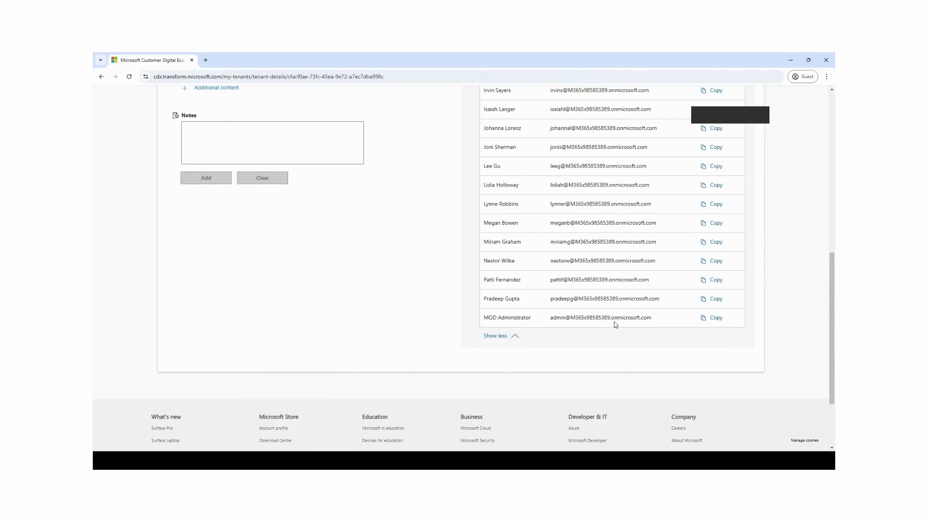
scroll(616, 324, "up", 9)
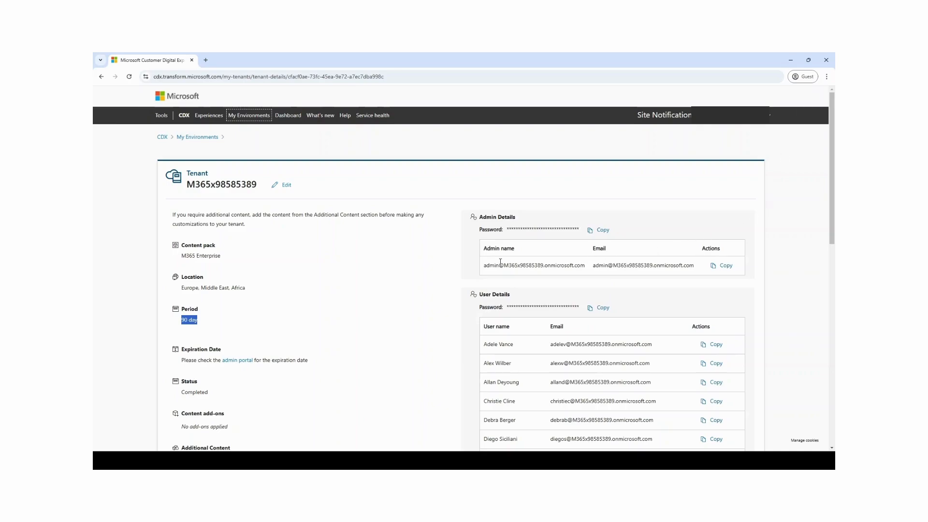
Step: Copy the admin account's email address from the tenant's Admin Details
left_click_drag(485, 264, 699, 272)
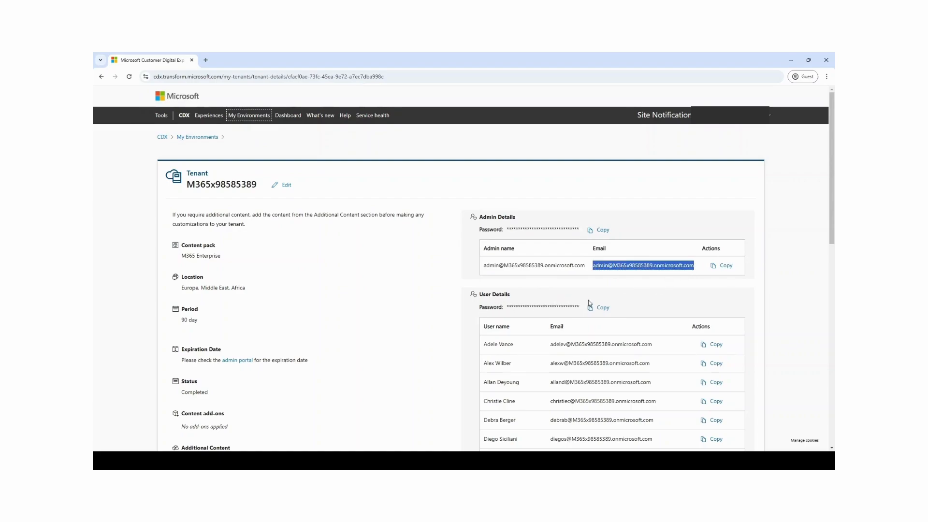
left_click(602, 307)
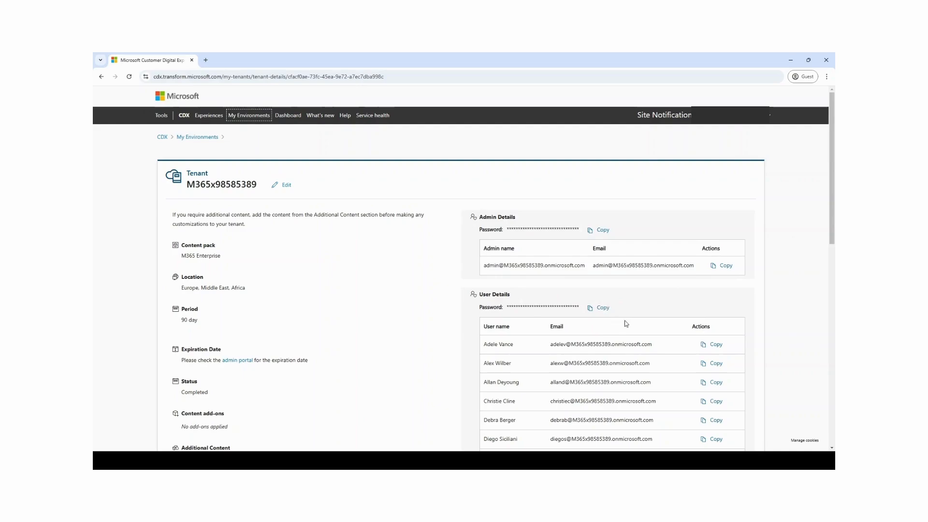
left_click(726, 266)
Step: Switch to the other browser window, open login.microsoft.com and submit the copied admin email for sign-in
key("alt+Tab")
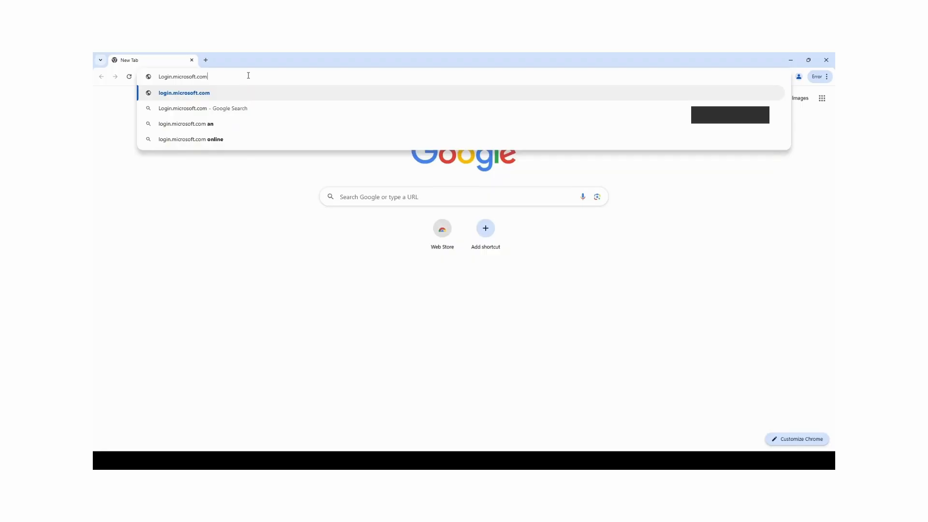
left_click(236, 93)
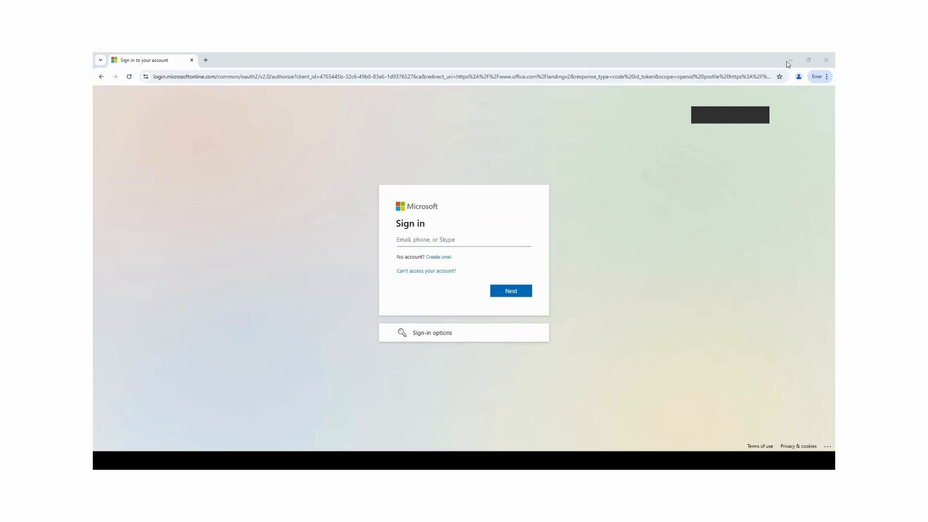
left_click(411, 241)
key("ctrl+v")
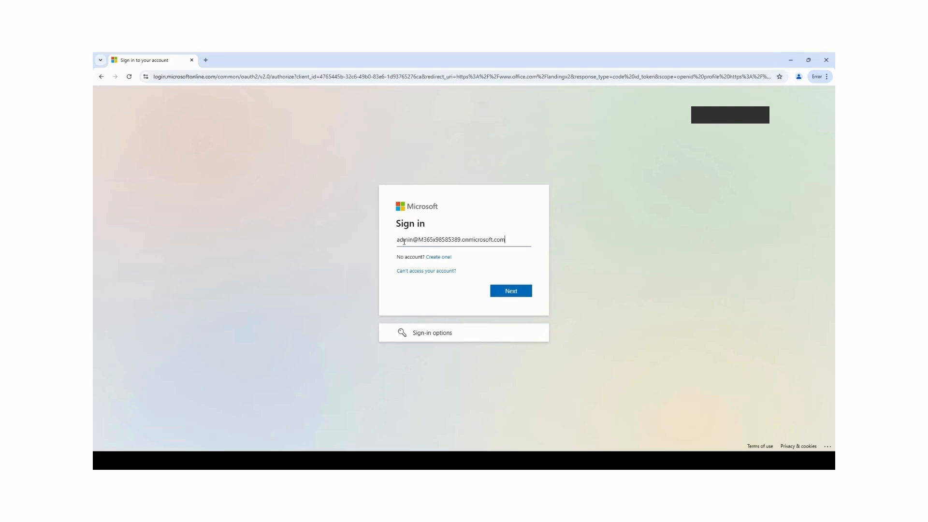
left_click(512, 291)
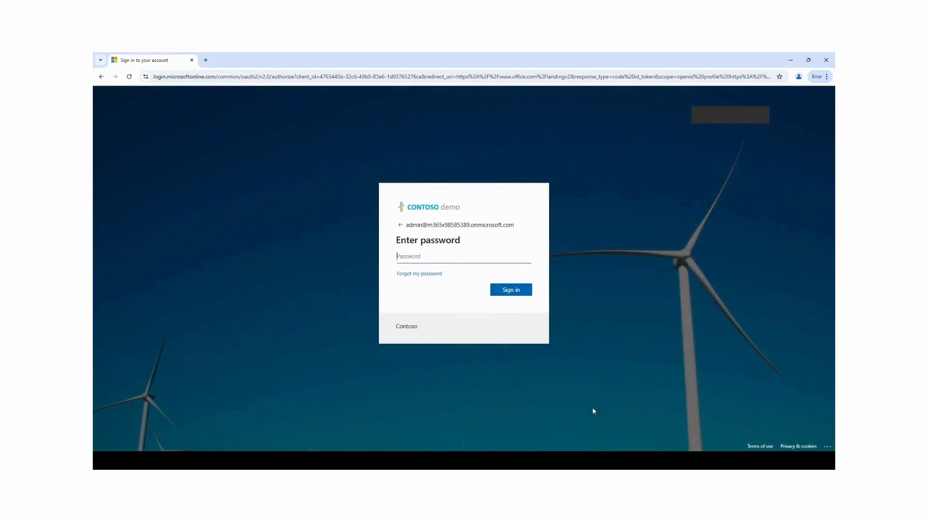
Step: Paste the admin account's password from the tenant details and sign in
key("alt+Tab")
key("ctrl+v")
left_click(512, 290)
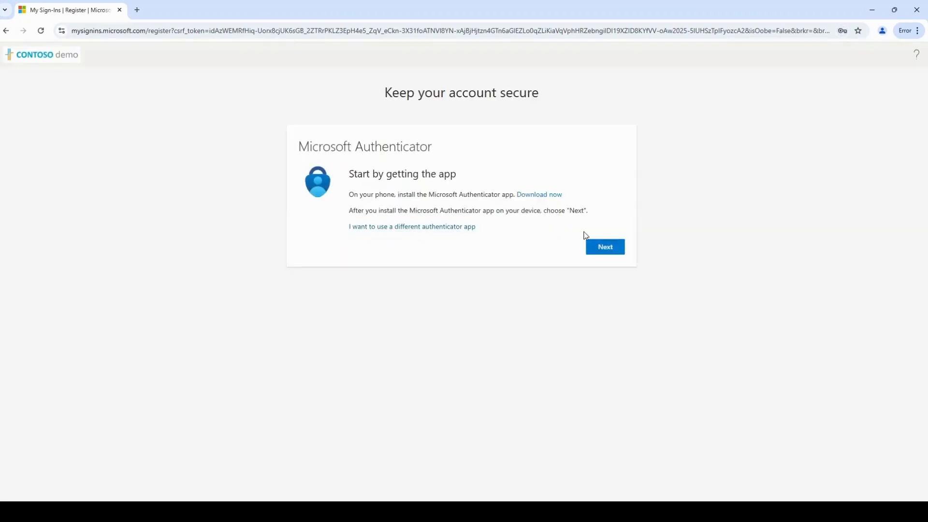
Step: Register Microsoft Authenticator for the admin account through the QR code setup and choose to stay signed in
left_click(604, 249)
left_click(604, 251)
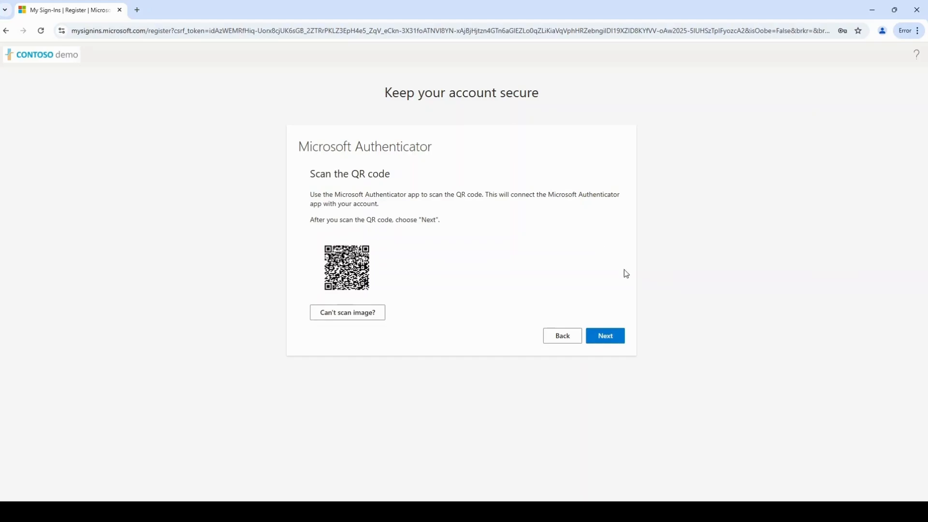
left_click(606, 337)
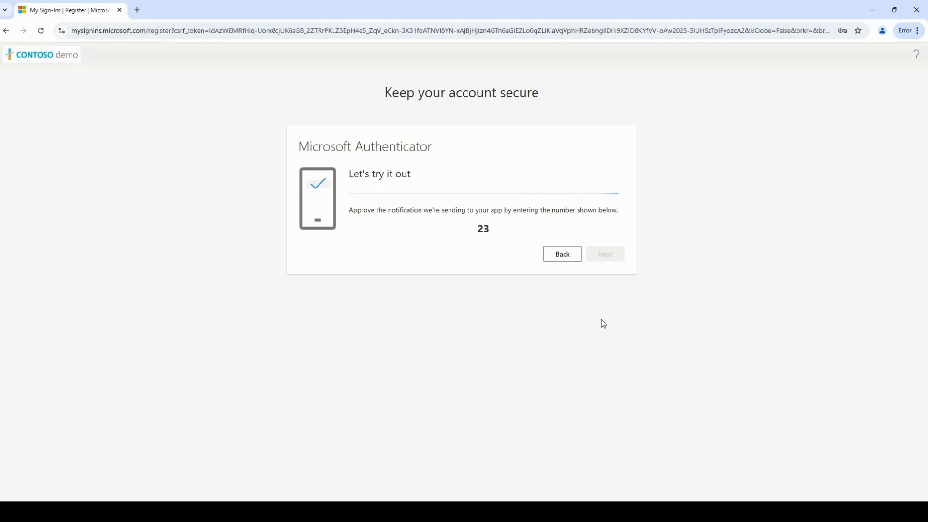
left_click(598, 255)
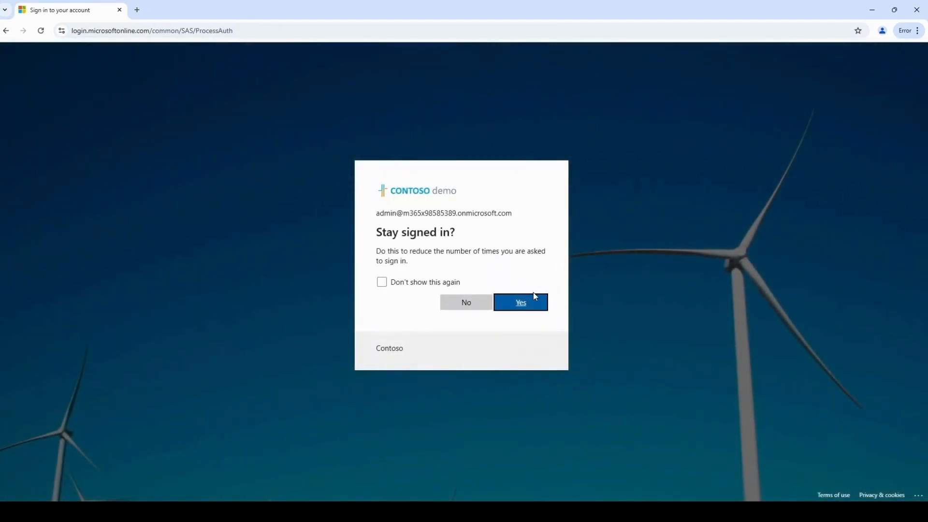
left_click(530, 305)
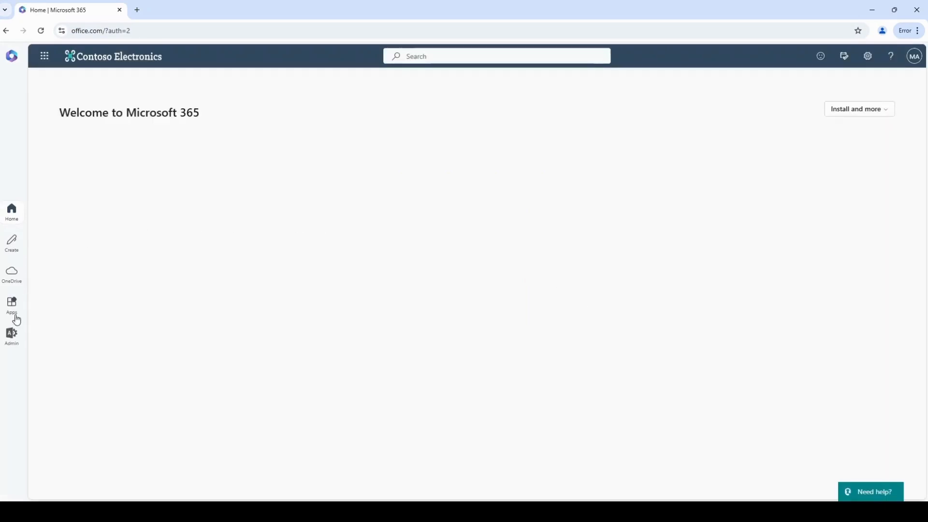
Step: Open the Microsoft 365 admin center, dismissing the introductory tip, and examine the organization's users and their licenses
left_click(12, 336)
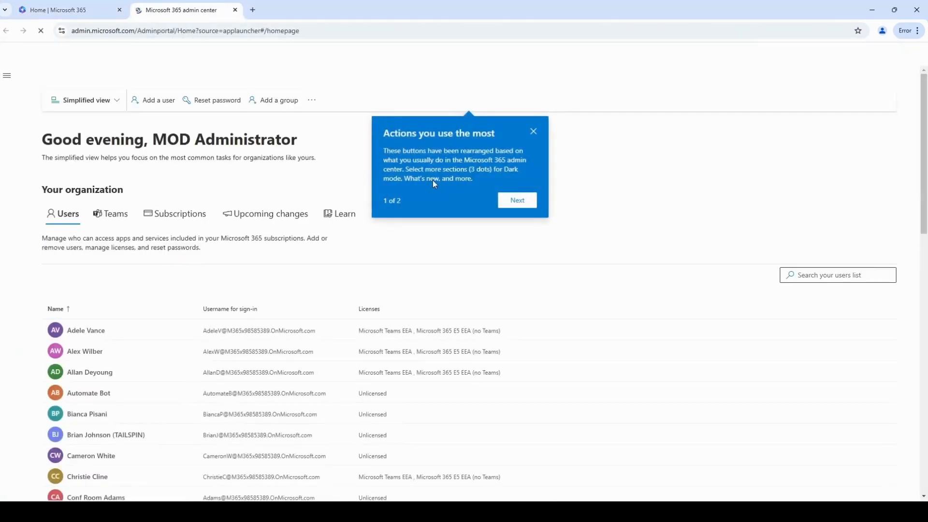
left_click(534, 132)
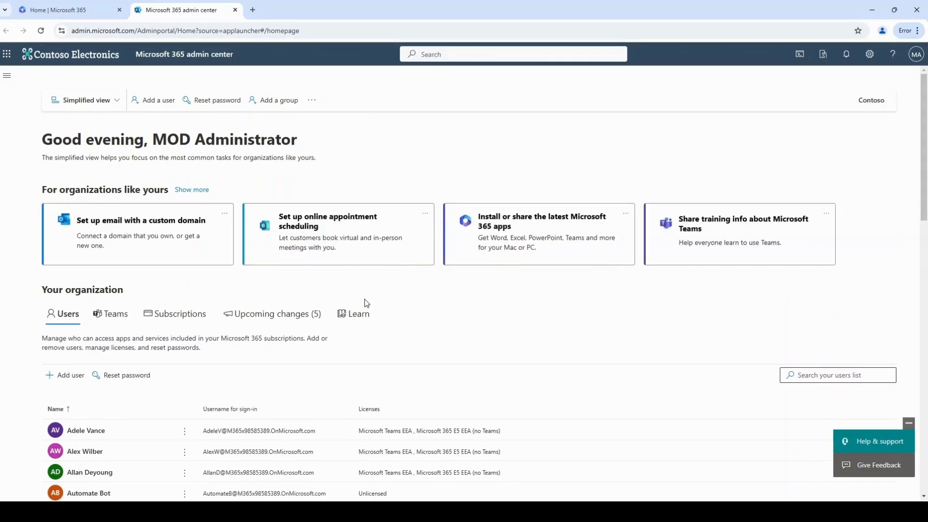
scroll(365, 300, "down", 4)
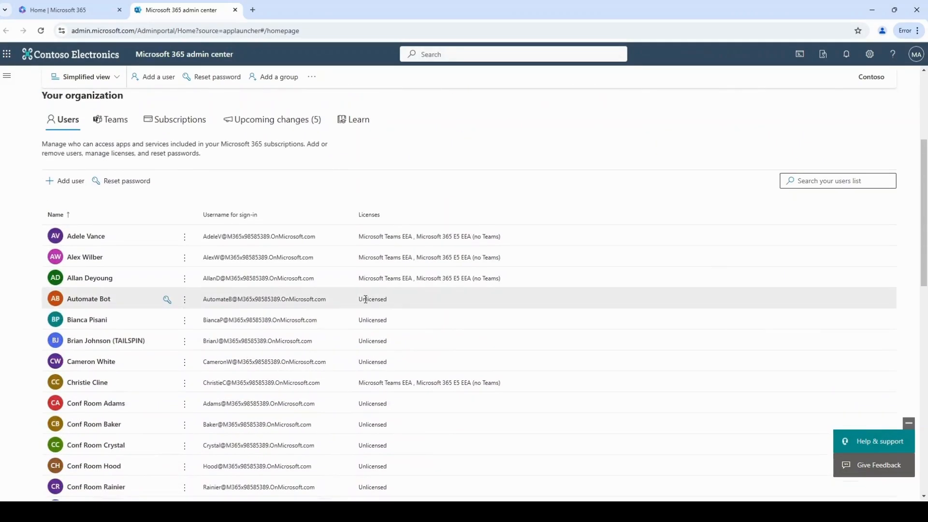
scroll(366, 300, "up", 1)
scroll(199, 209, "down", 3)
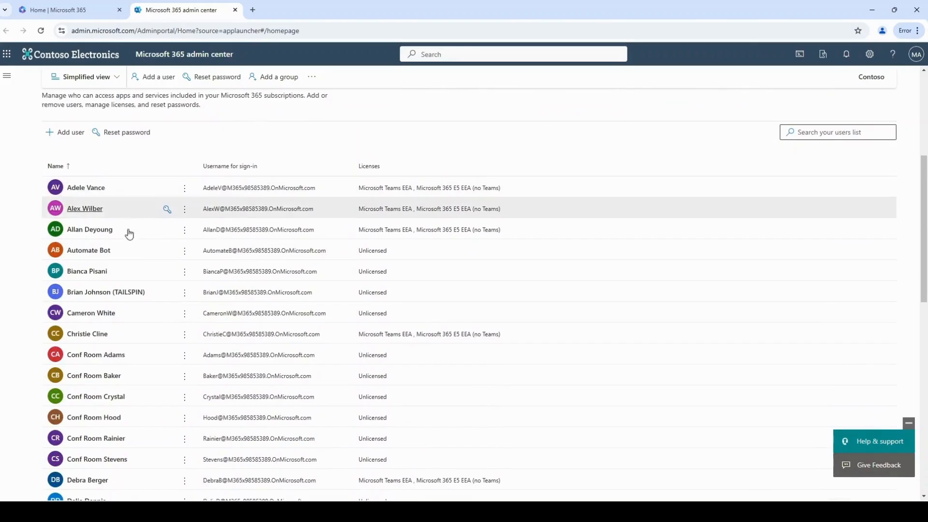
scroll(128, 345, "down", 10)
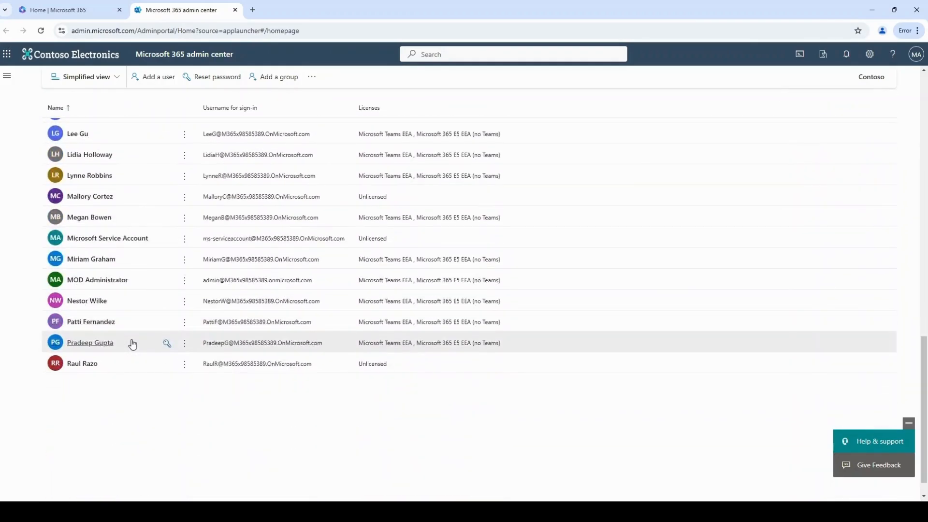
scroll(132, 344, "up", 12)
scroll(132, 344, "up", 5)
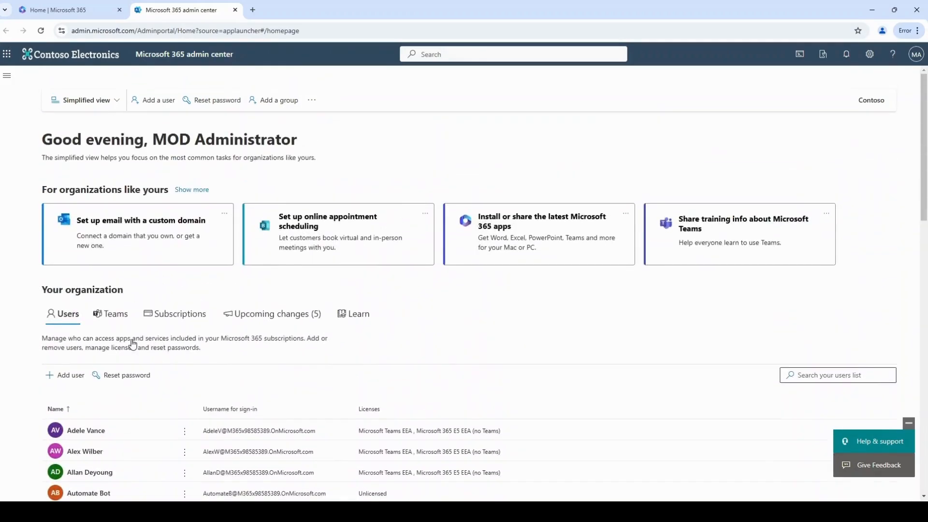
Step: Examine the organization's subscriptions for their license quantities and expiry status
left_click(162, 315)
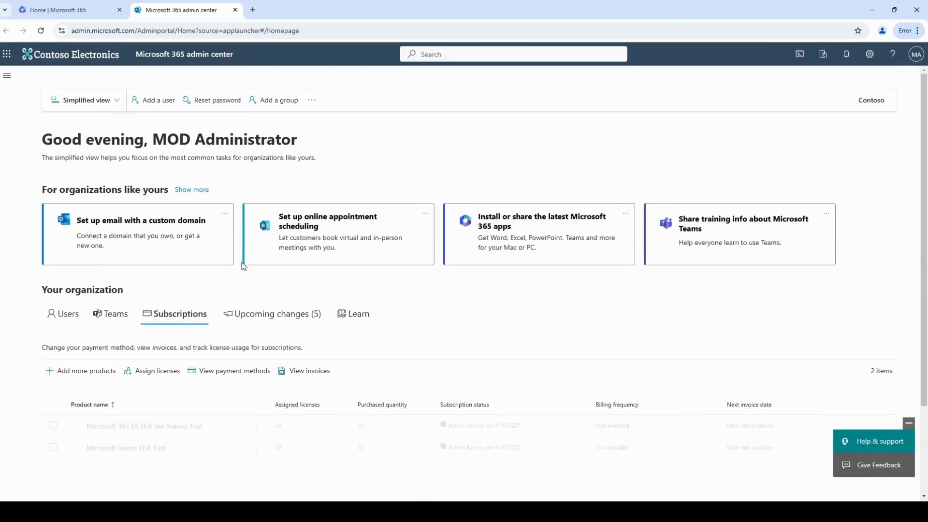
scroll(251, 286, "down", 2)
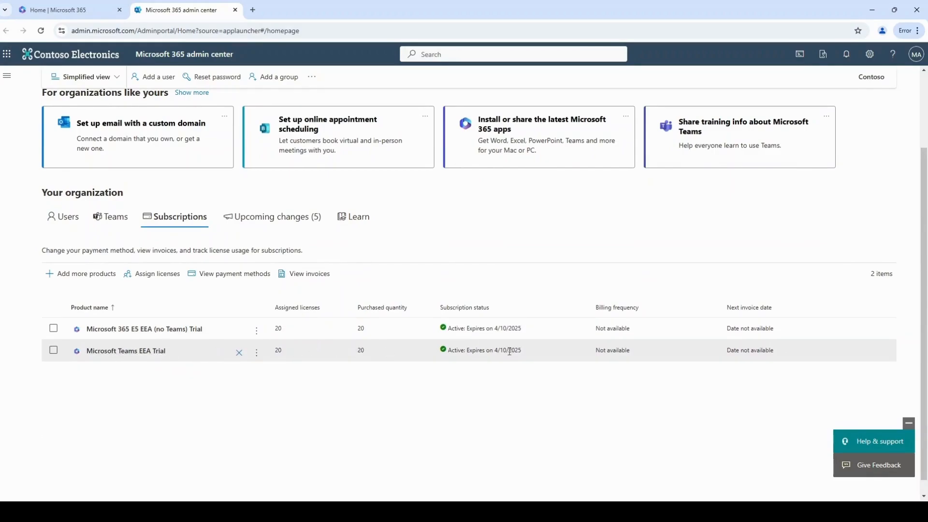
scroll(564, 402, "up", 2)
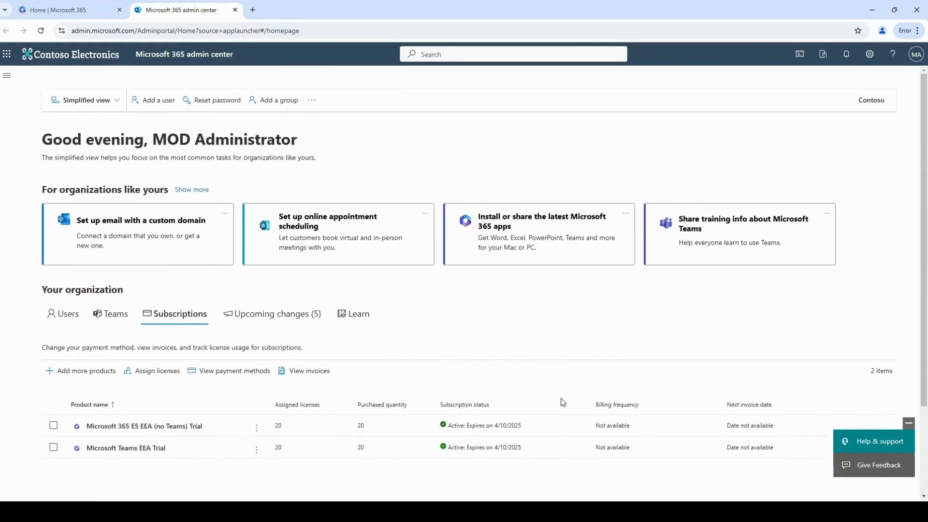
Step: Expand the admin center's navigation to its full set of entries and examine the available admin centers
left_click(7, 75)
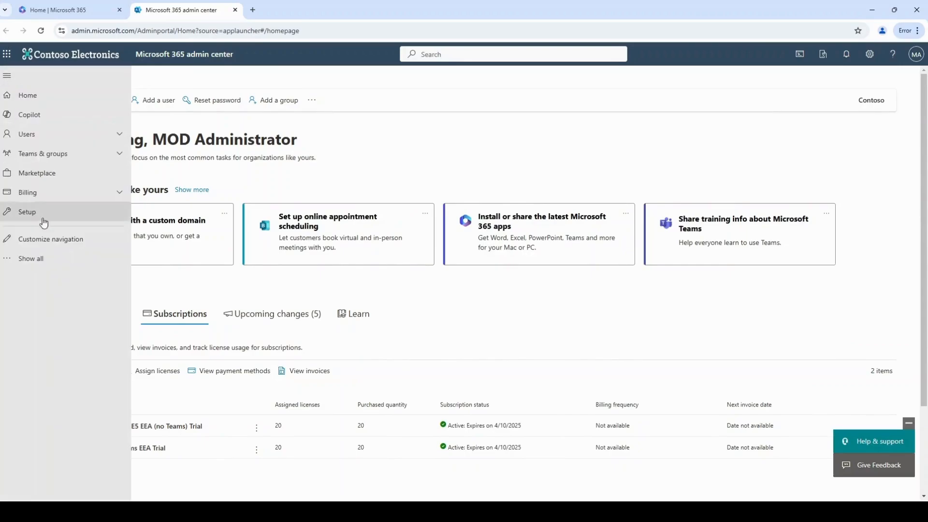
left_click(48, 258)
scroll(56, 271, "down", 3)
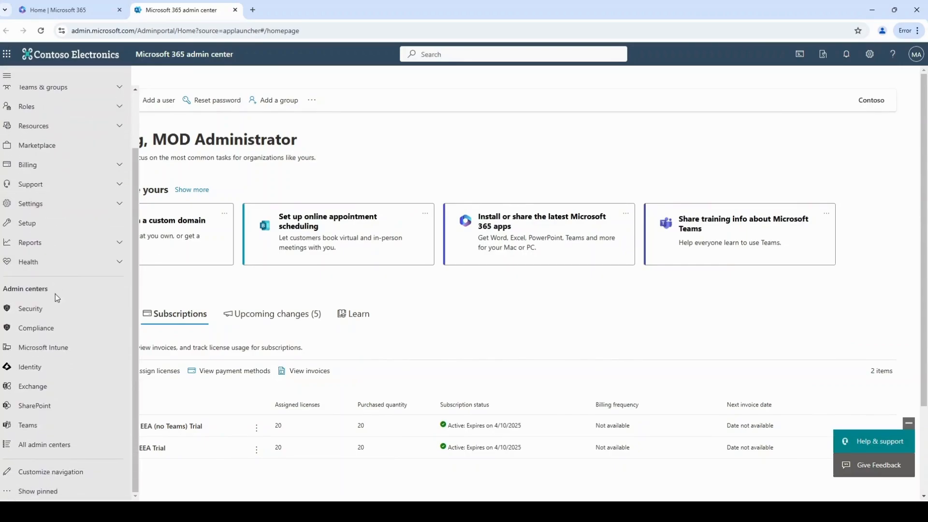